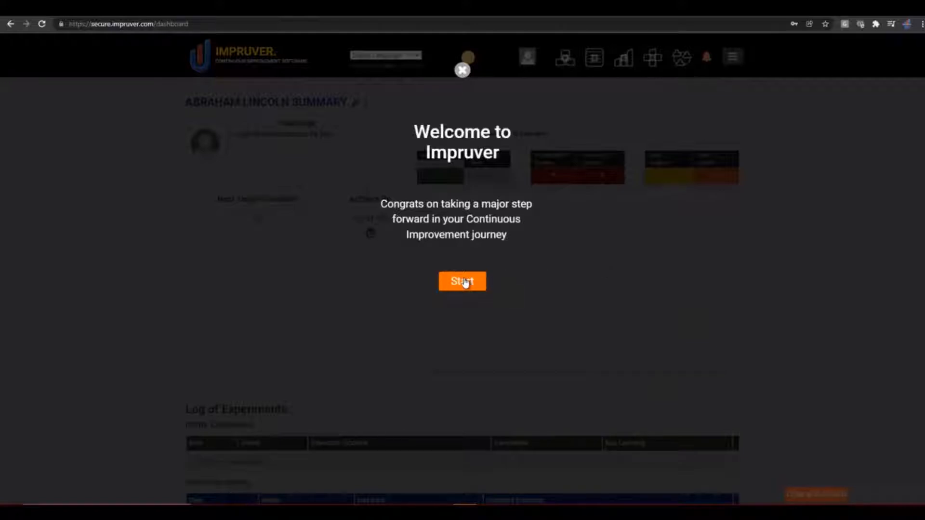
- Go through the introductory Improvement Kata tutorial and set the challenge to "To lead the market in service delivery time"
{"action": "left_click", "coordinate": [464, 285]}
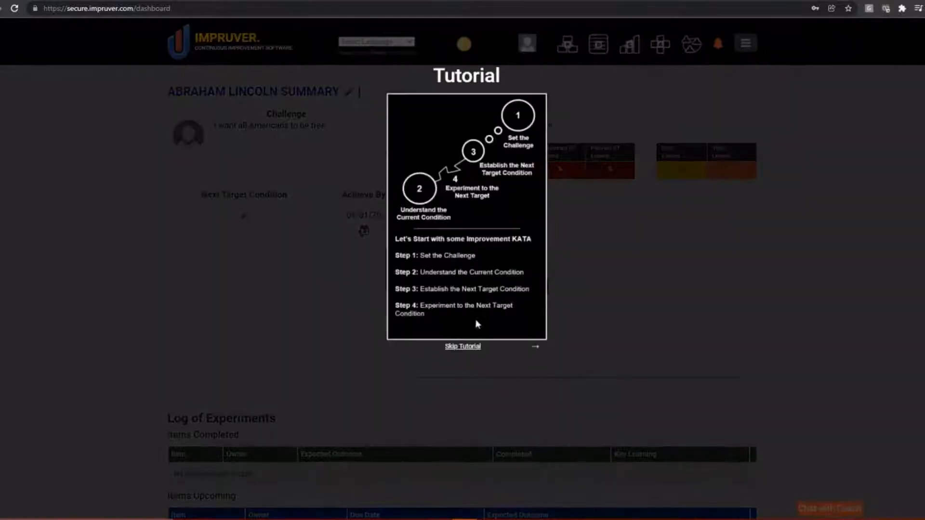
{"action": "left_click", "coordinate": [535, 351]}
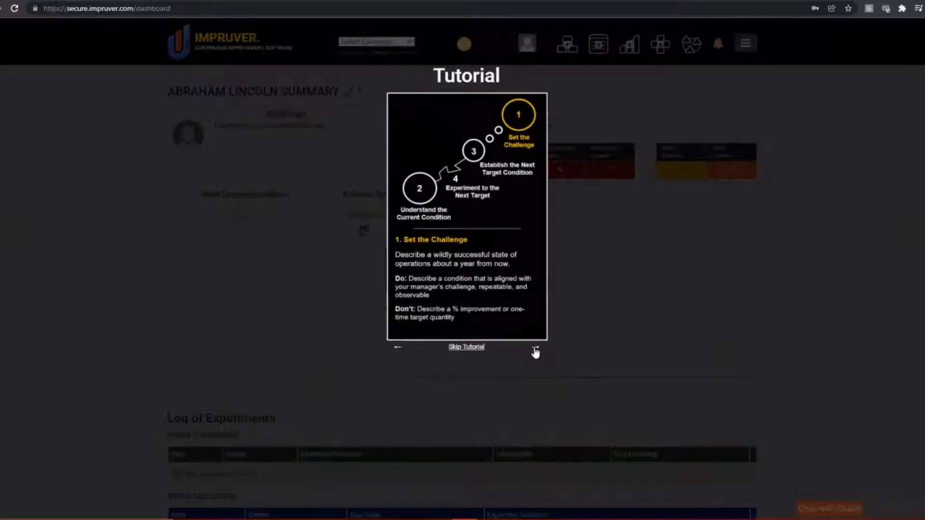
{"action": "left_click", "coordinate": [536, 351]}
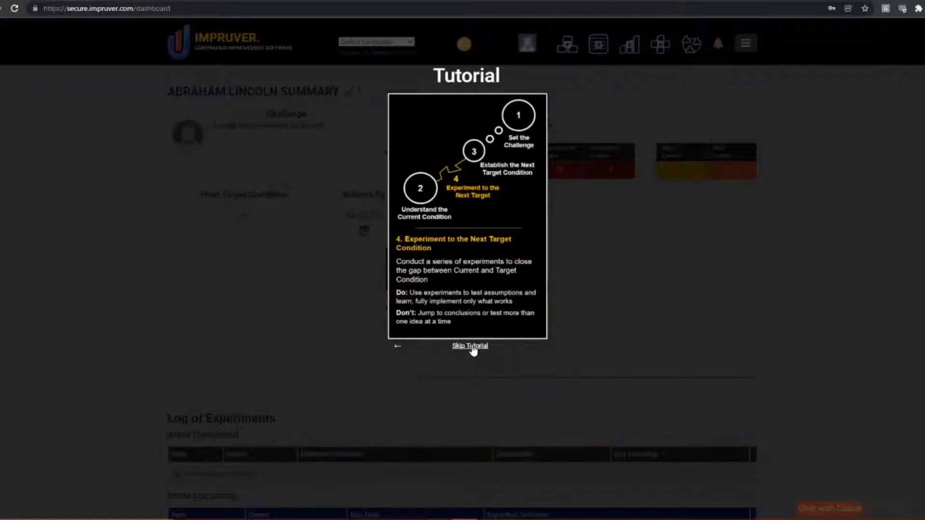
{"action": "left_click", "coordinate": [472, 346]}
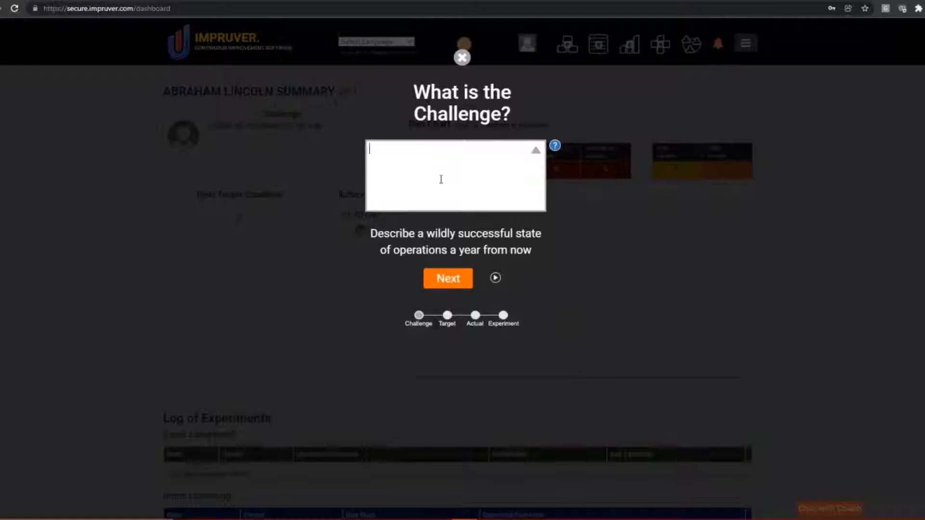
{"action": "type", "text": "To lead the market in service delivery time"}
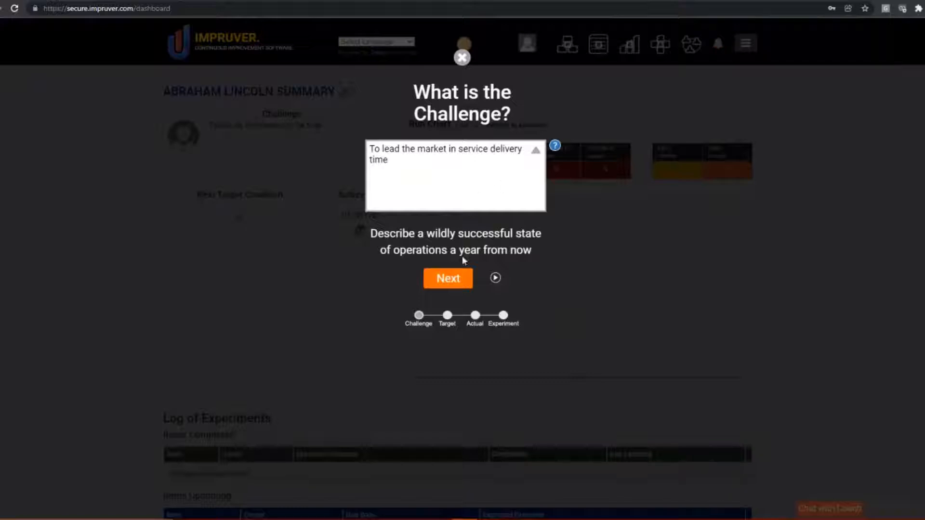
{"action": "left_click", "coordinate": [449, 278]}
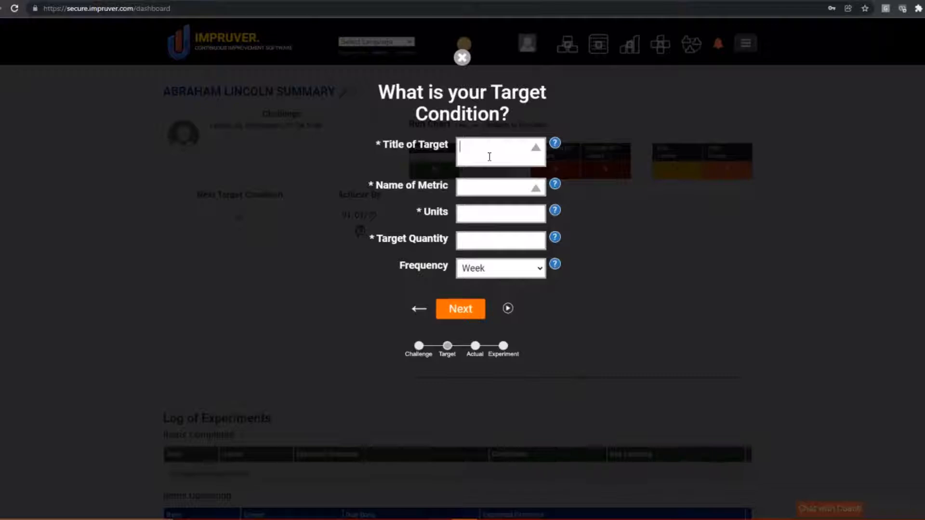
- Define the target condition "Decrease lead time to 14 days" with the metric Lead Time in Days and a target quantity of 14
{"action": "type", "text": "Decrease lead time to 14 days"}
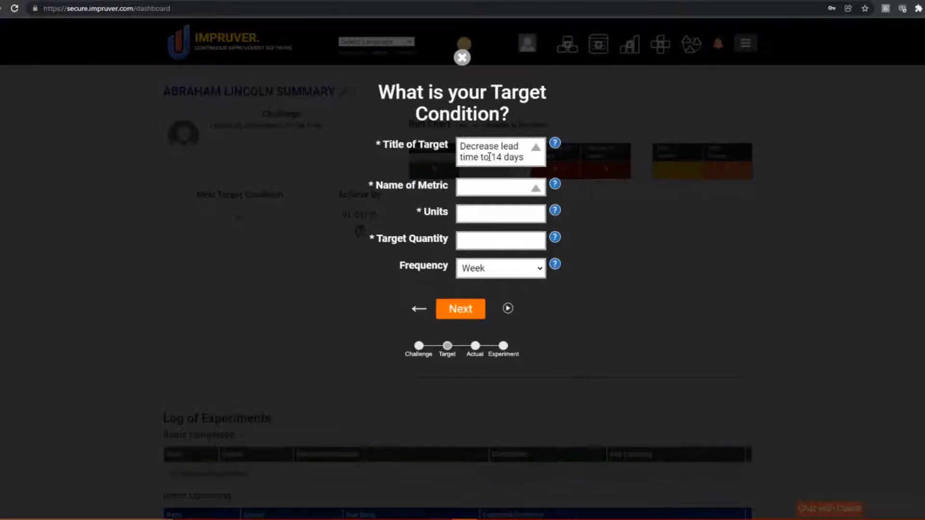
{"action": "left_click", "coordinate": [485, 190]}
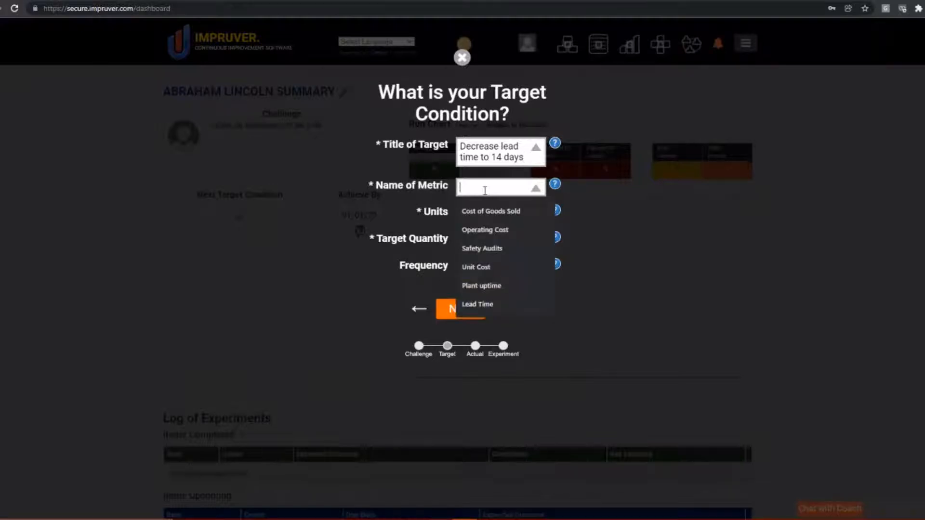
{"action": "type", "text": "Lead Time"}
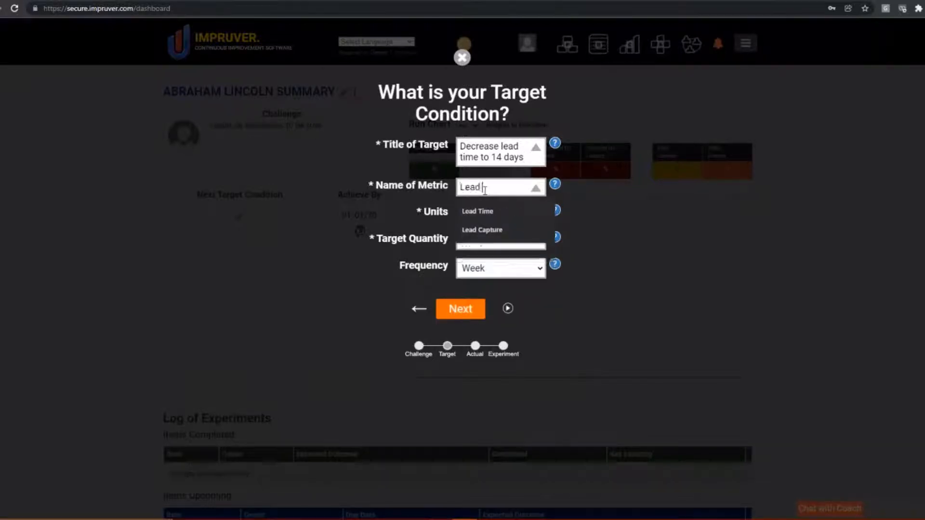
{"action": "left_click", "coordinate": [477, 209]}
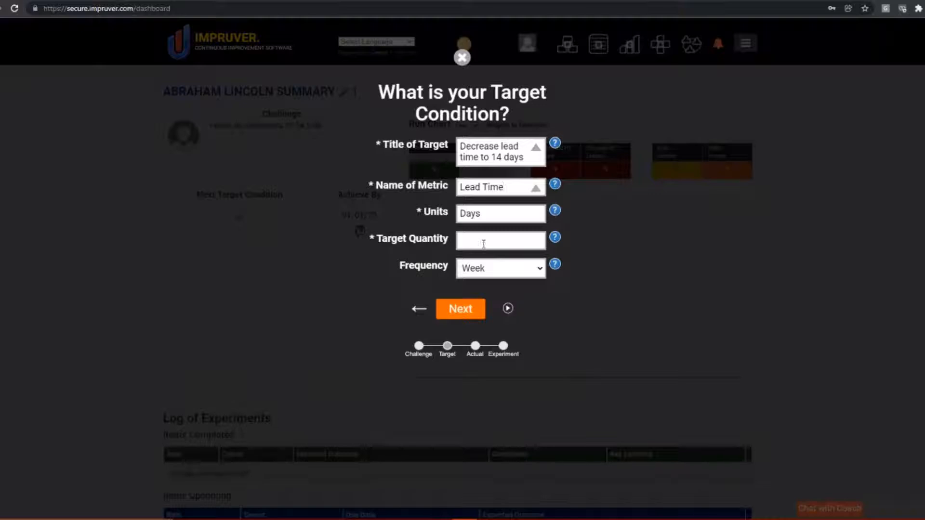
{"action": "left_click", "coordinate": [484, 243]}
{"action": "type", "text": "14"}
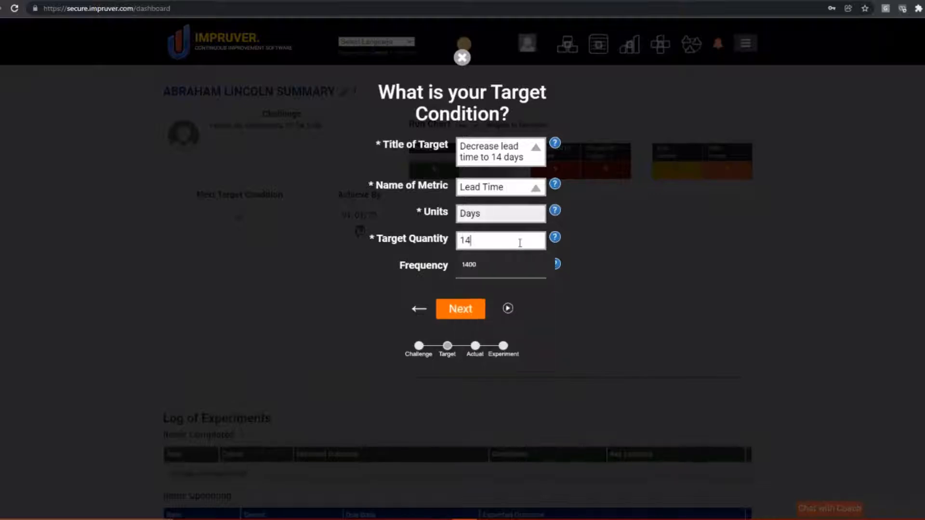
{"action": "left_click", "coordinate": [720, 267]}
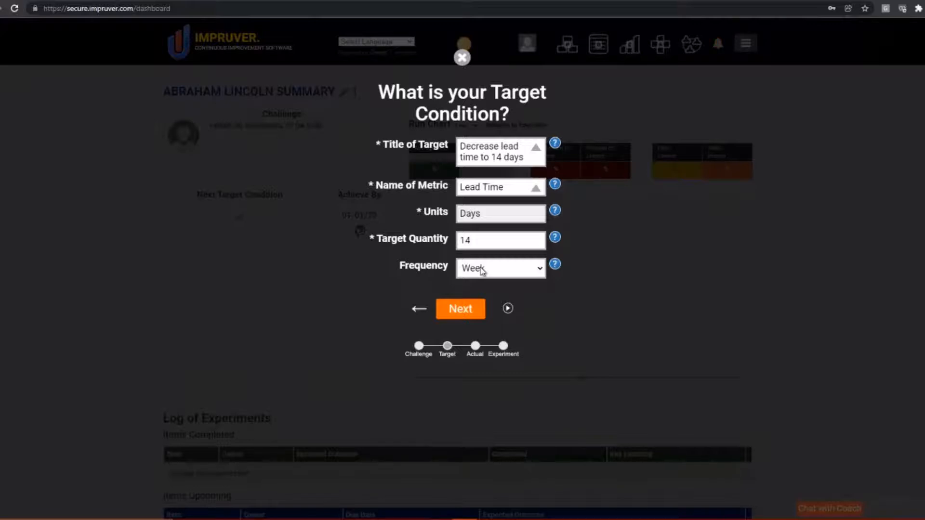
{"action": "left_click", "coordinate": [458, 314]}
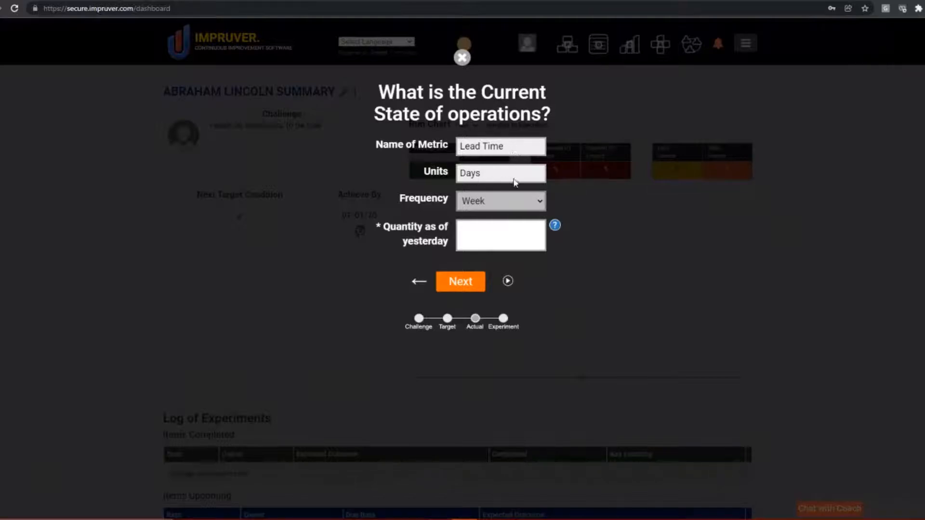
- Record the current state of operations with a quantity of 25 days as of yesterday
{"action": "left_click", "coordinate": [480, 234]}
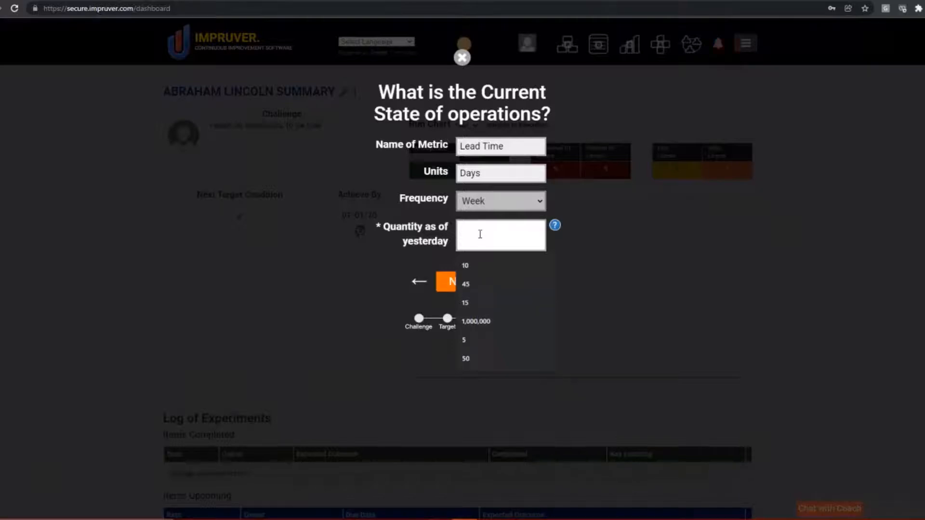
{"action": "type", "text": "25"}
{"action": "key", "text": "Return"}
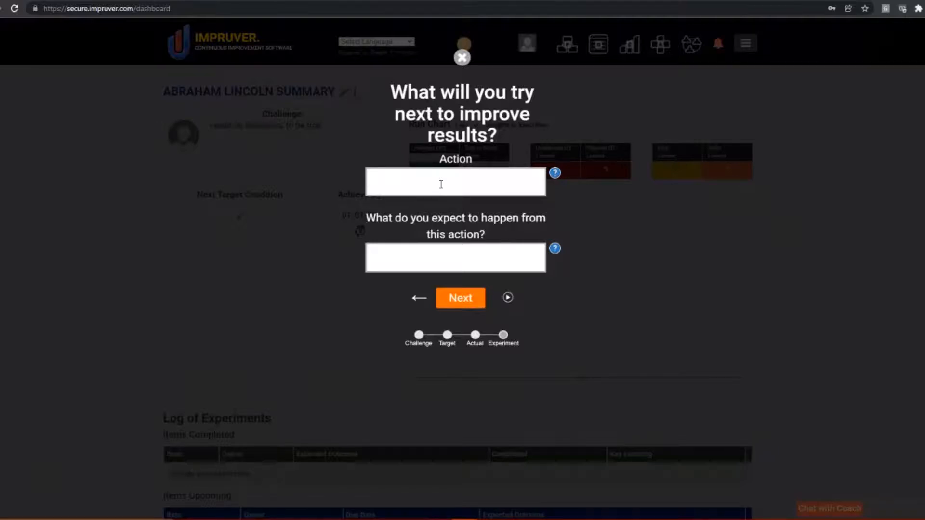
- Add the action "Start tracking lead time for each order shipped" with expectation "Lead time will be reduced to 19 days" and finish the setup
{"action": "type", "text": "Start tracking lead time for each order shipped"}
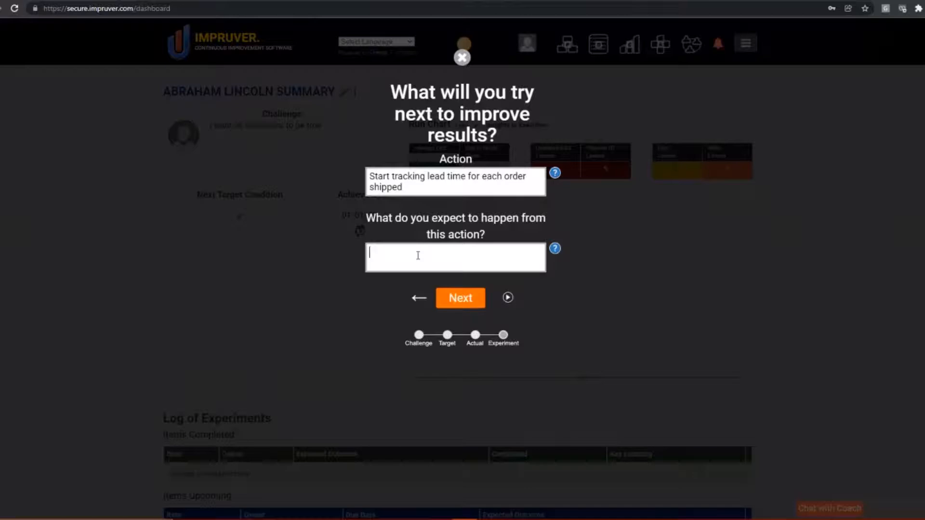
{"action": "type", "text": "Lead time will be reduced to 19 days"}
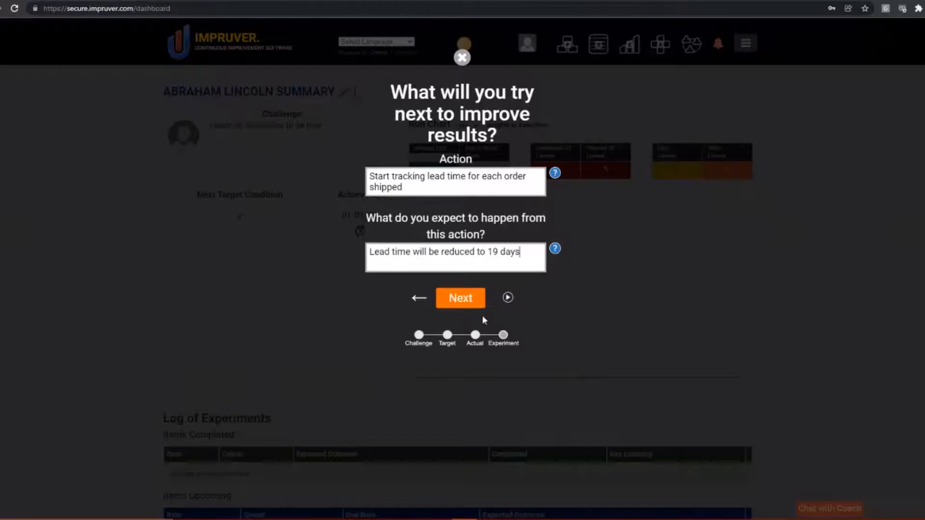
{"action": "left_click", "coordinate": [461, 299]}
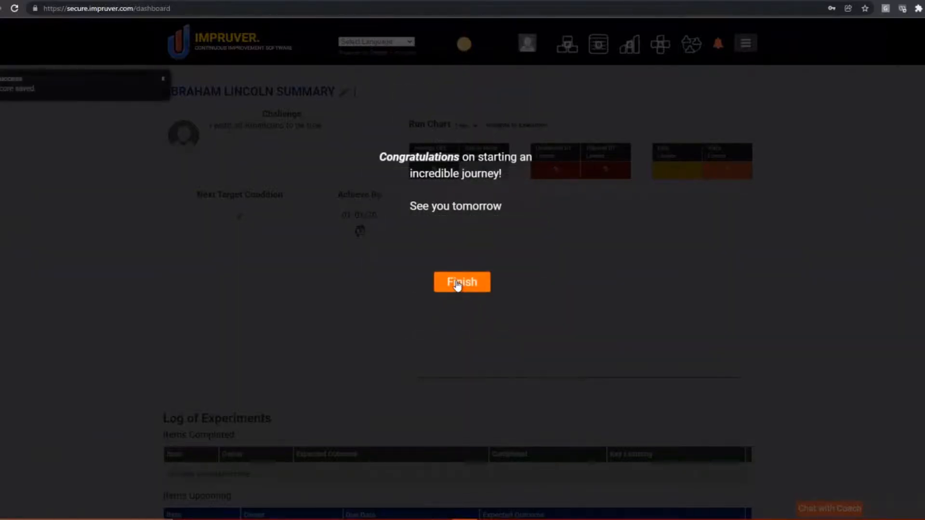
{"action": "left_click", "coordinate": [457, 284]}
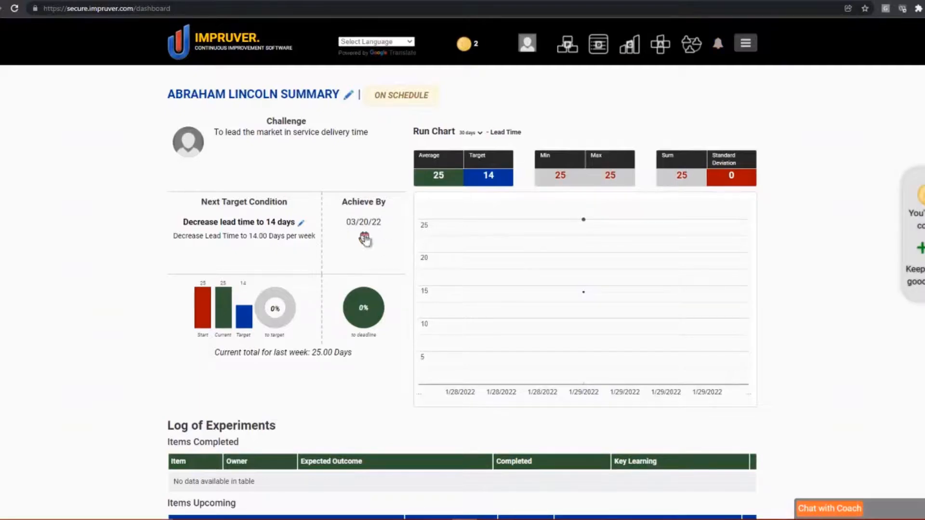
- Set the Achieve By date of the next target condition to March 25, 2022 and save it
{"action": "left_click", "coordinate": [364, 238]}
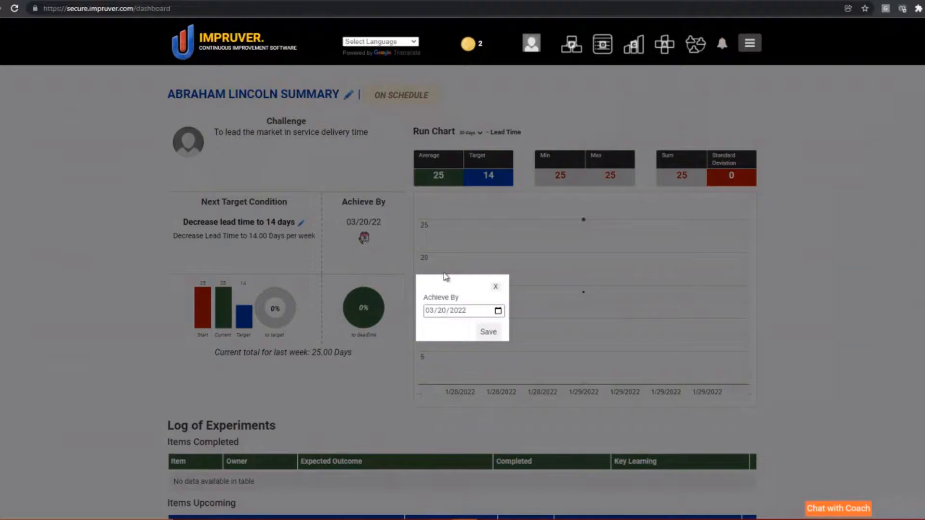
{"action": "left_click", "coordinate": [498, 311]}
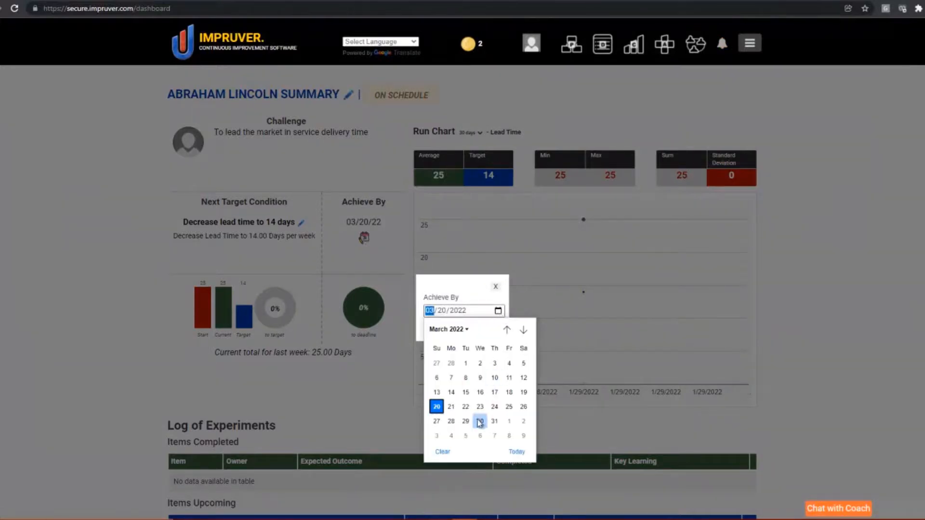
{"action": "left_click", "coordinate": [509, 407]}
{"action": "left_click", "coordinate": [488, 333]}
- Review the dashboard's progress bars, run chart, log of experiments, suggestions and coin ledger
{"action": "mouse_move", "coordinate": [204, 321]}
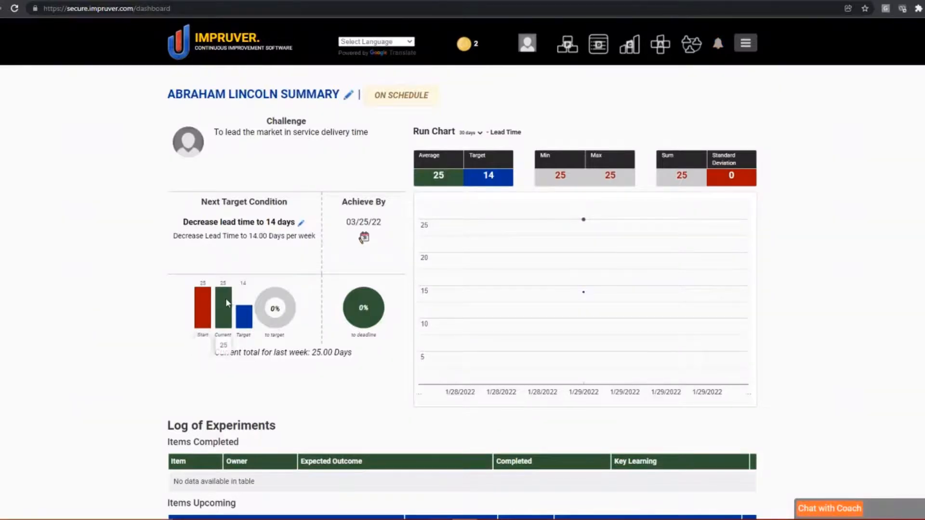
{"action": "mouse_move", "coordinate": [243, 322]}
{"action": "mouse_move", "coordinate": [585, 223]}
{"action": "scroll", "coordinate": [614, 296], "scroll_direction": "down", "scroll_amount": 3}
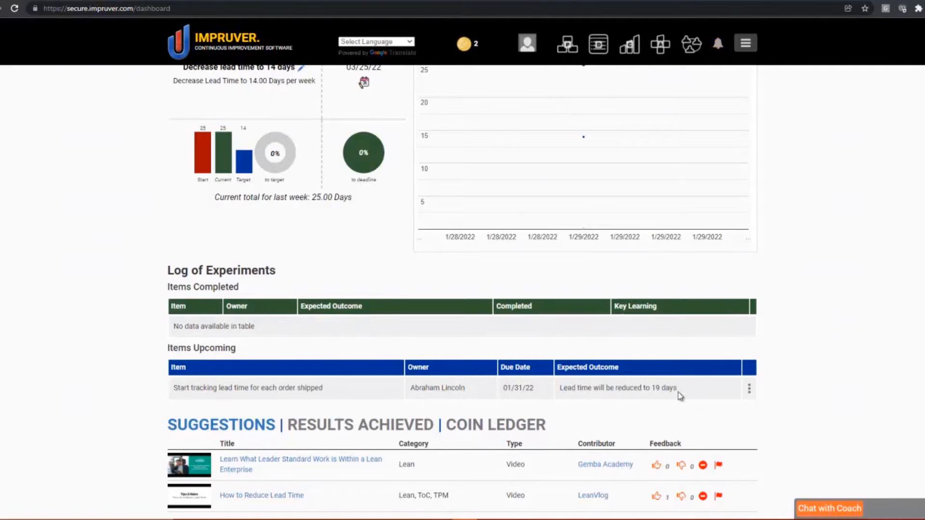
{"action": "scroll", "coordinate": [819, 388], "scroll_direction": "down", "scroll_amount": 3}
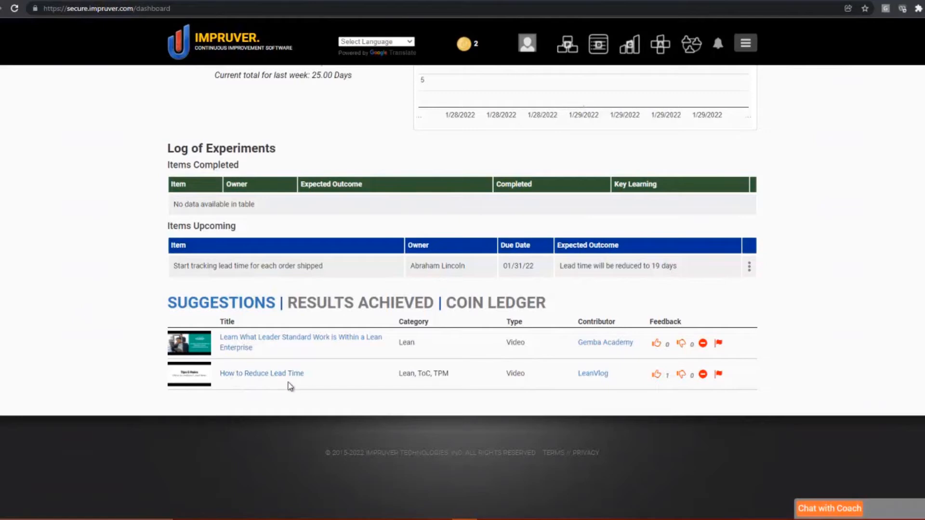
{"action": "scroll", "coordinate": [400, 374], "scroll_direction": "up", "scroll_amount": 5}
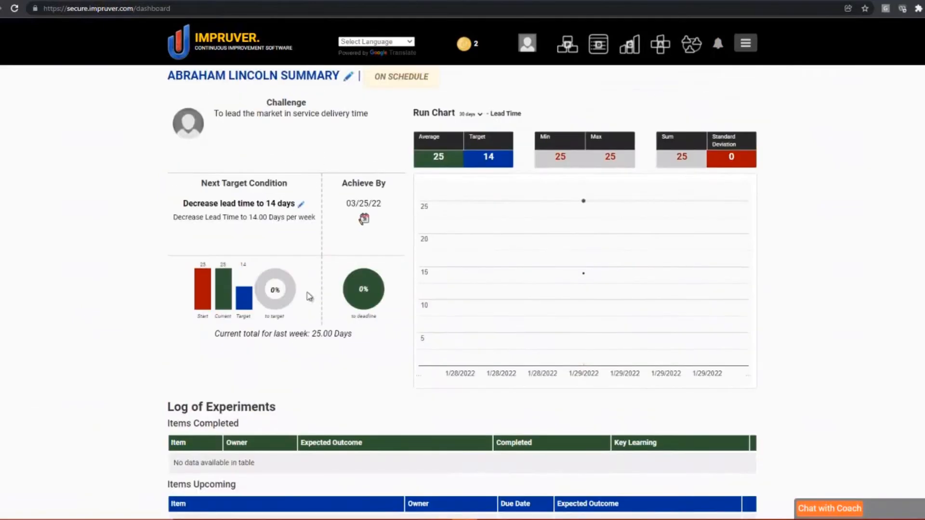
{"action": "scroll", "coordinate": [264, 386], "scroll_direction": "down", "scroll_amount": 5}
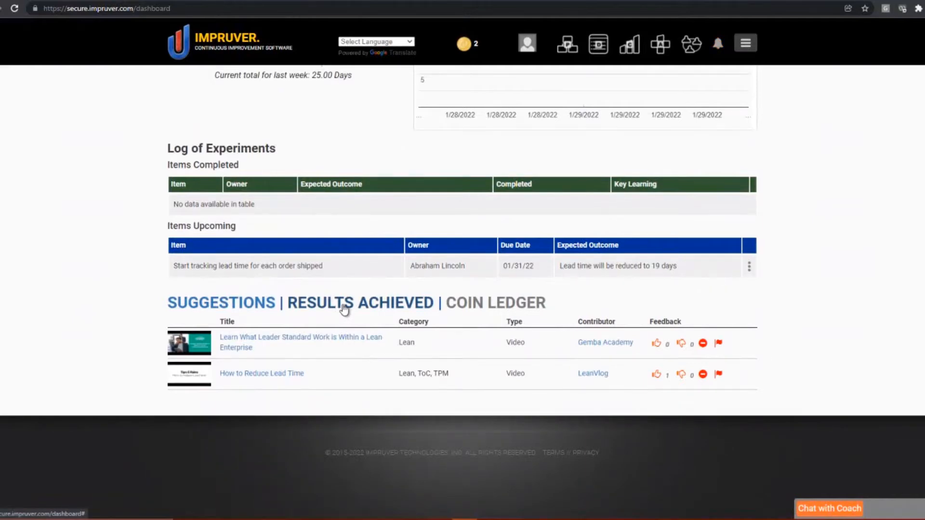
{"action": "left_click", "coordinate": [480, 308]}
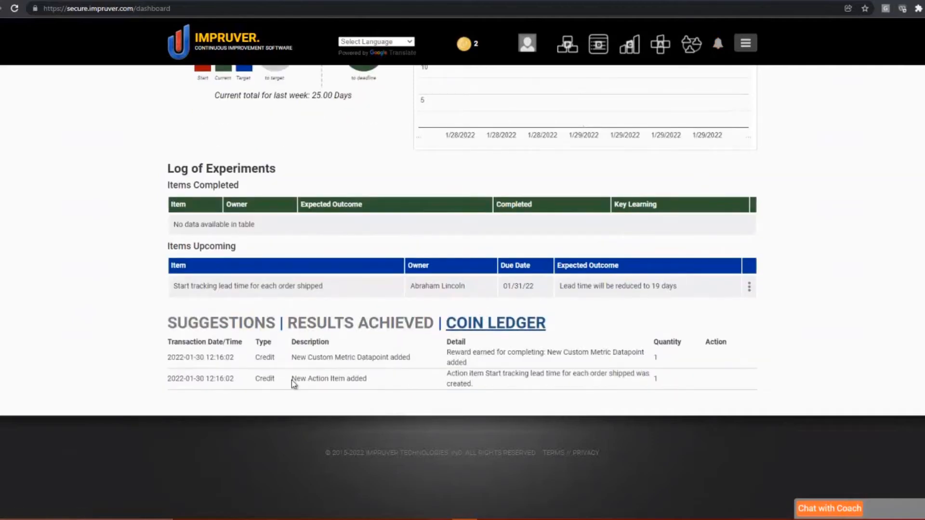
{"action": "scroll", "coordinate": [434, 246], "scroll_direction": "up", "scroll_amount": 5}
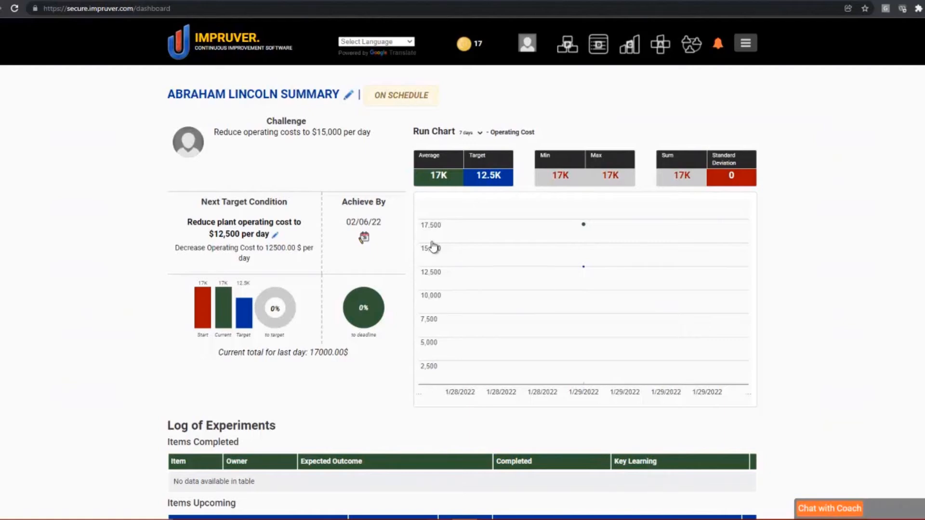
- Open the chat with the coach and send the message "Hi!"
{"action": "left_click", "coordinate": [828, 511]}
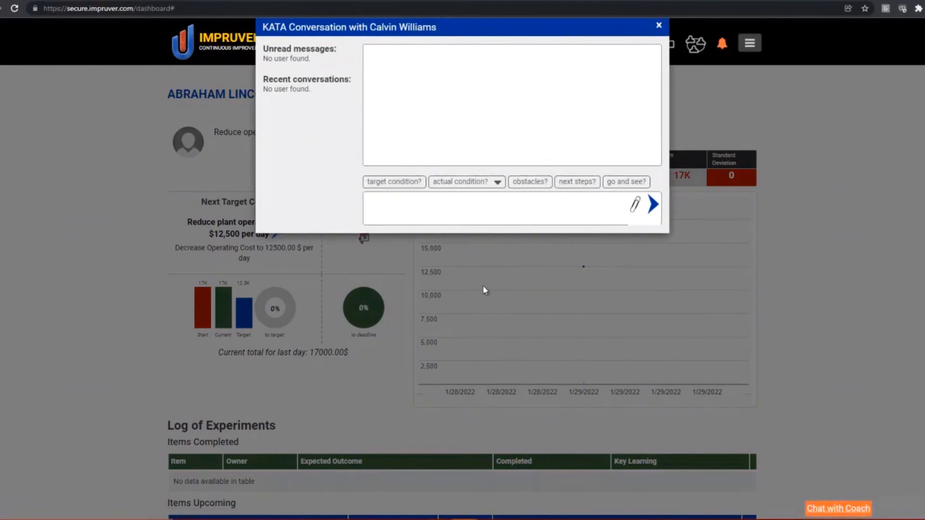
{"action": "type", "text": "Hi!"}
{"action": "left_click", "coordinate": [659, 206]}
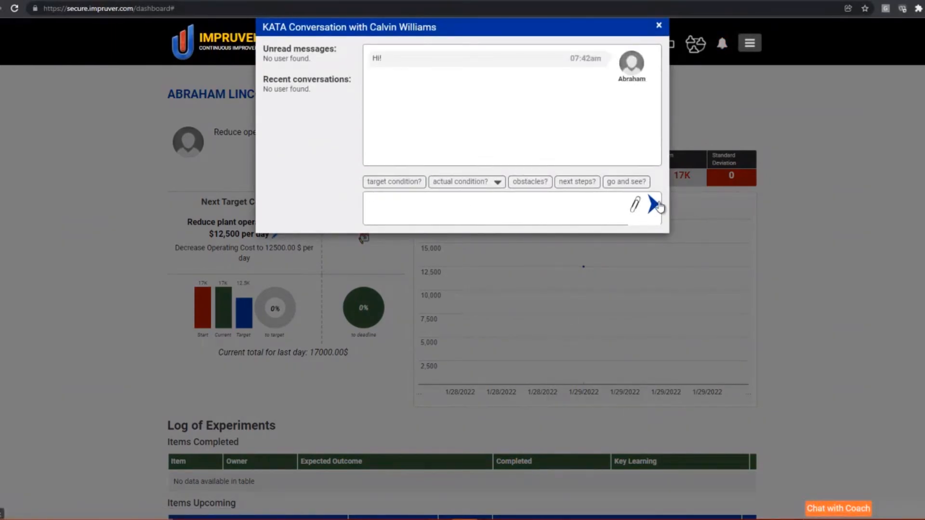
{"action": "left_click", "coordinate": [809, 218]}
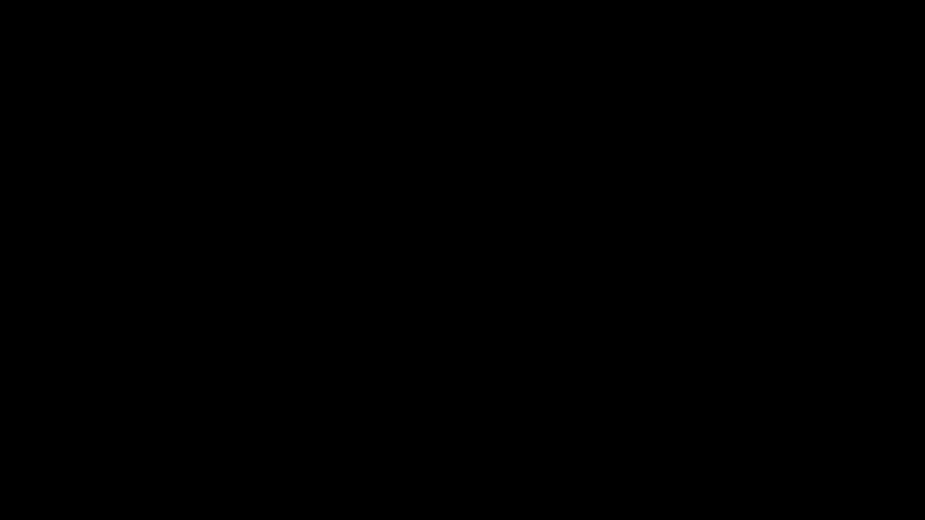